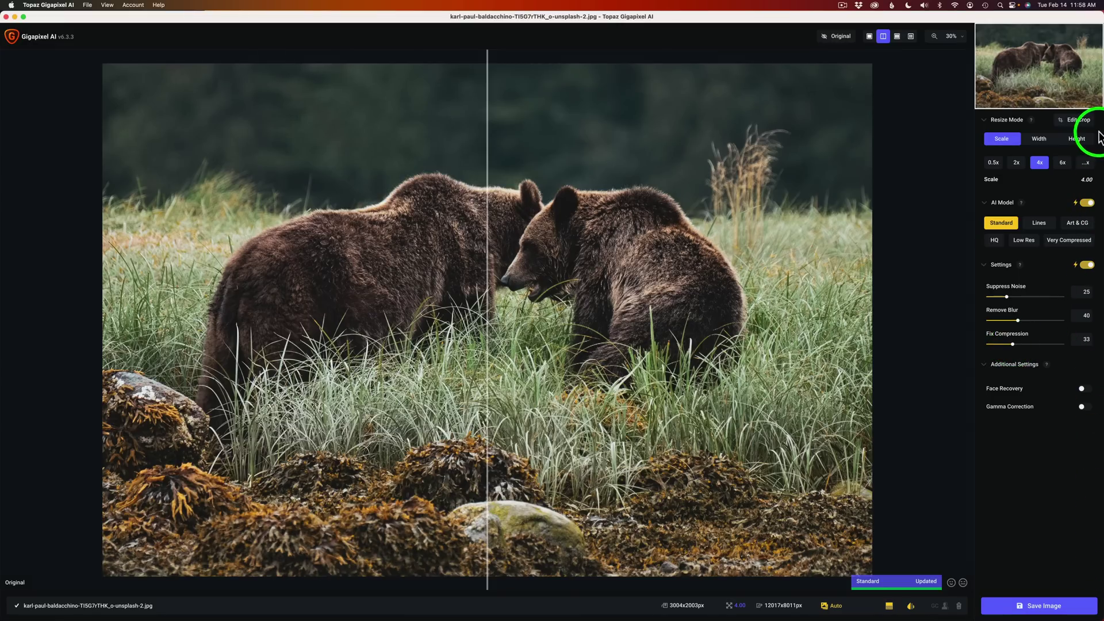
{"action": "left_click", "coordinate": [1078, 120]}
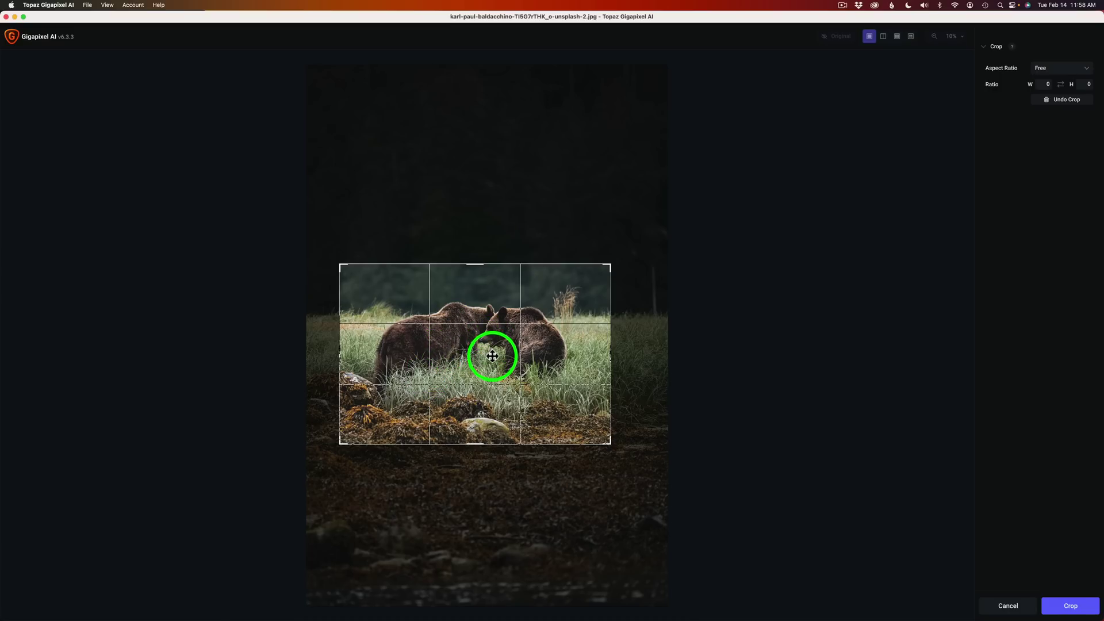
{"action": "left_click", "coordinate": [1002, 604]}
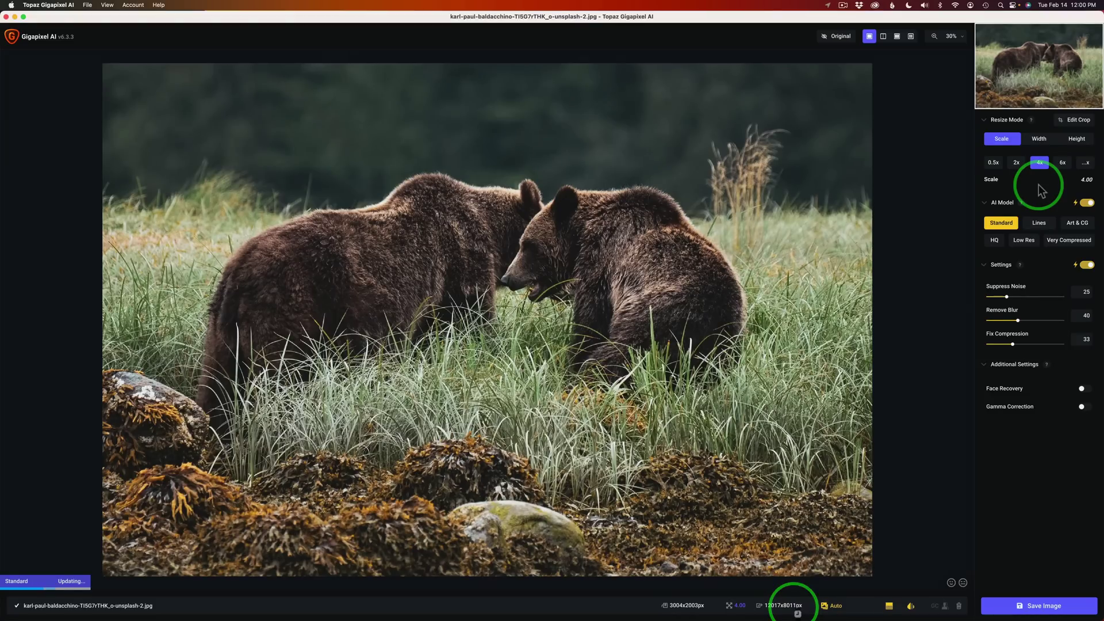
Zoom the upscaled preview to 200% and pan onto the bears' ears.
{"action": "left_click", "coordinate": [1041, 164]}
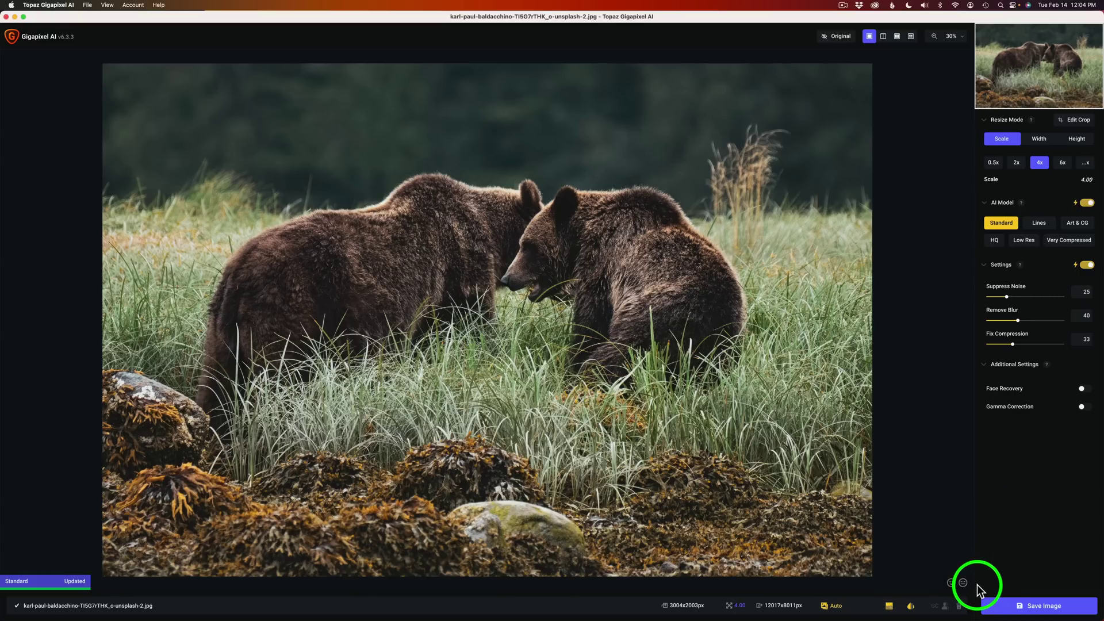
{"action": "left_click", "coordinate": [956, 38]}
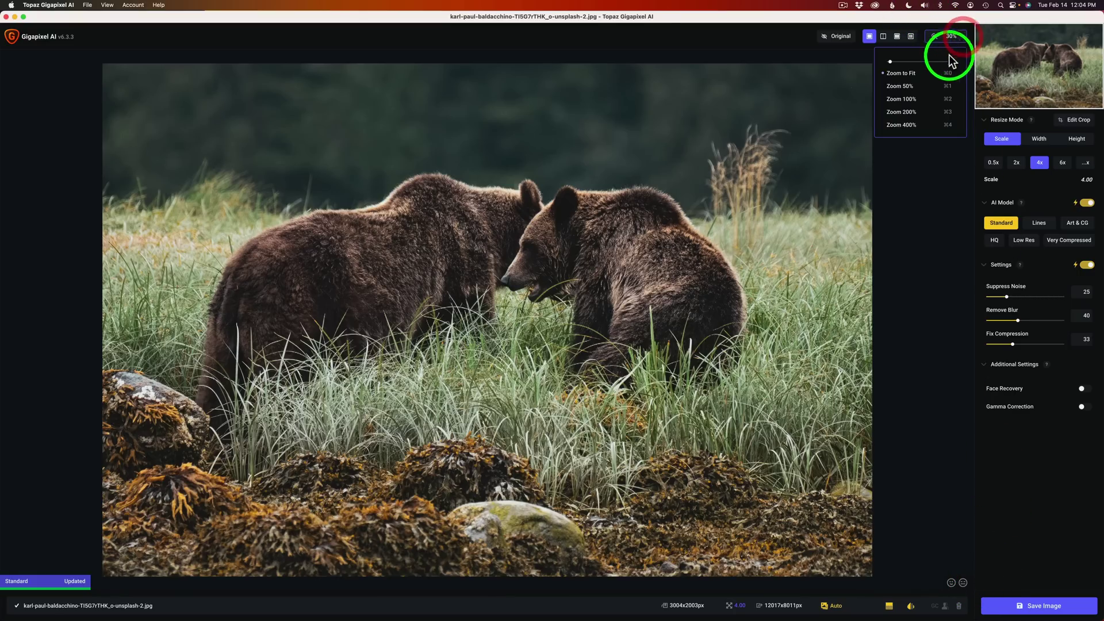
{"action": "left_click", "coordinate": [908, 111]}
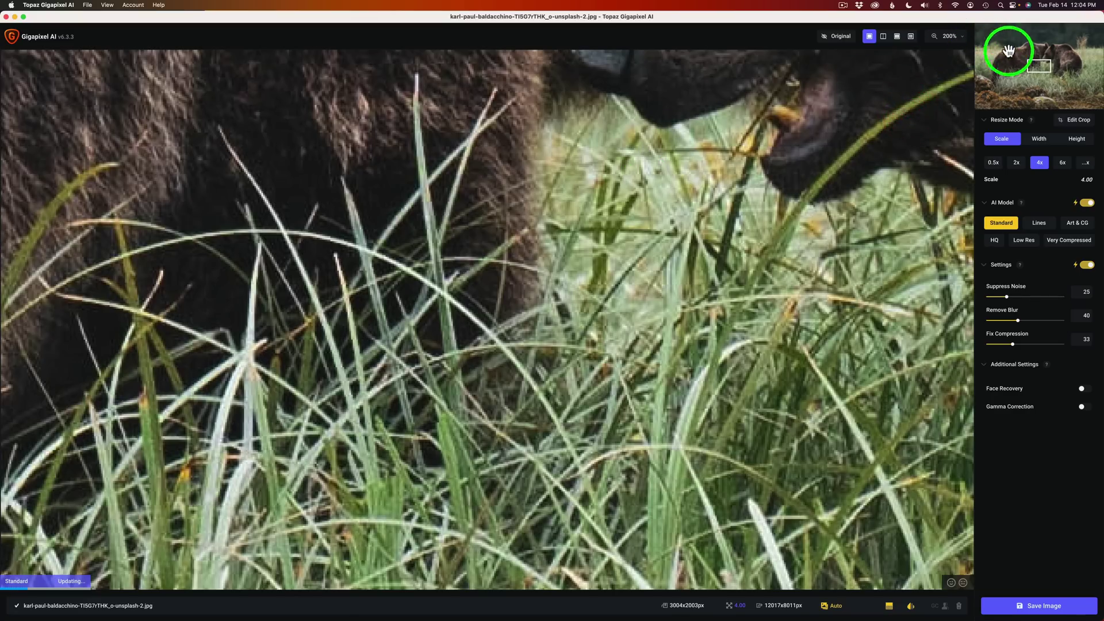
{"action": "left_click_drag", "start_coordinate": [1026, 53], "coordinate": [1048, 43]}
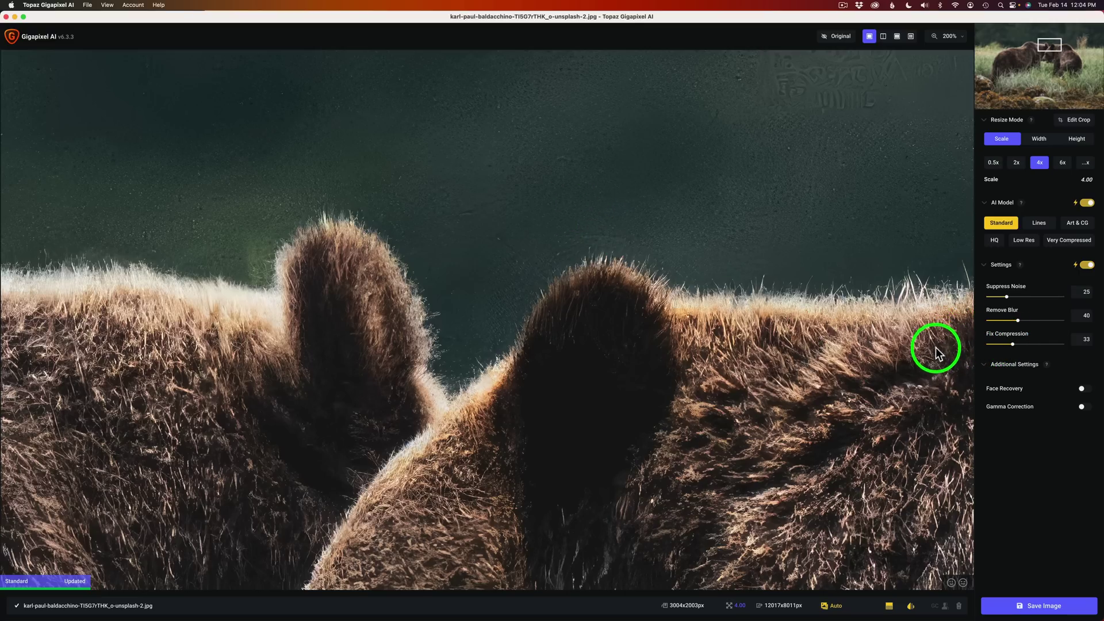
Switch to Split View and sweep the divider across the ears both ways.
{"action": "left_click", "coordinate": [883, 38]}
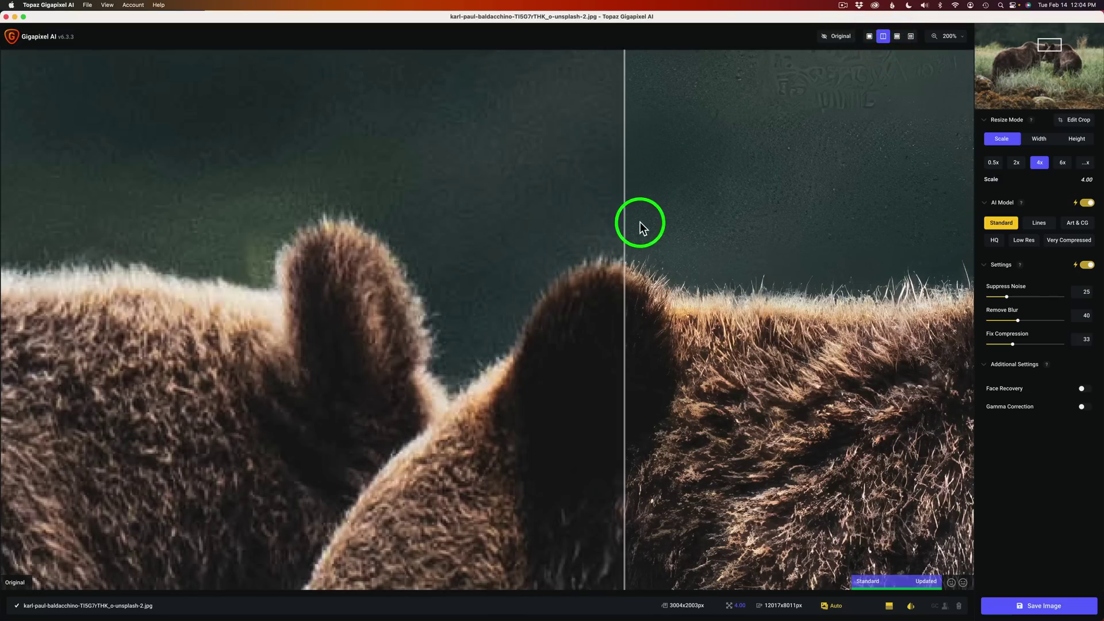
{"action": "left_click_drag", "start_coordinate": [489, 221], "coordinate": [700, 223]}
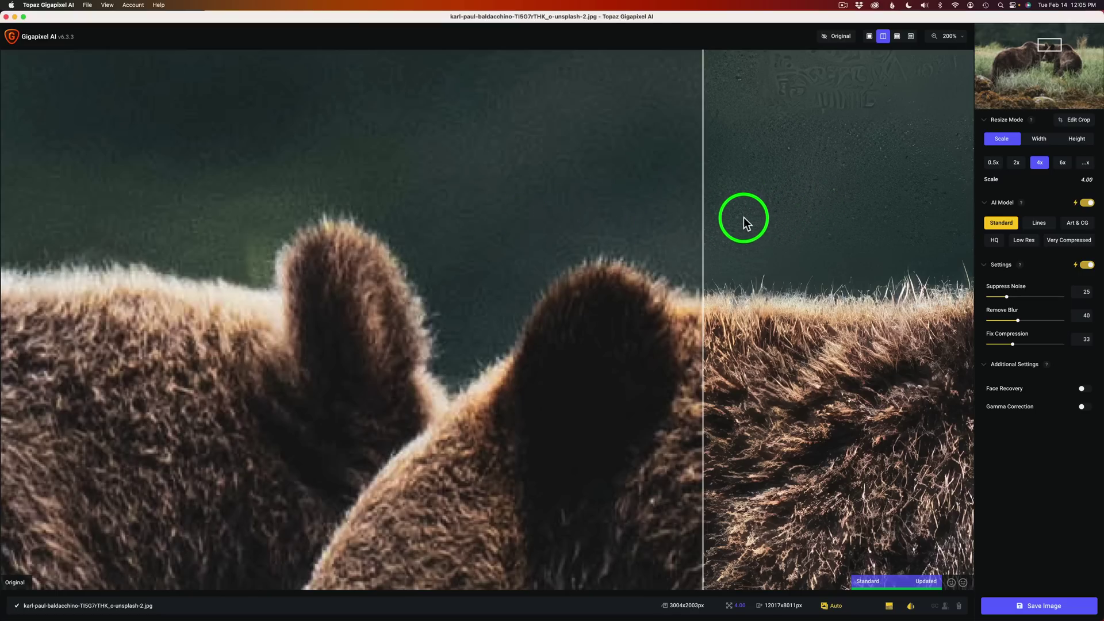
{"action": "left_click_drag", "start_coordinate": [702, 219], "coordinate": [369, 193]}
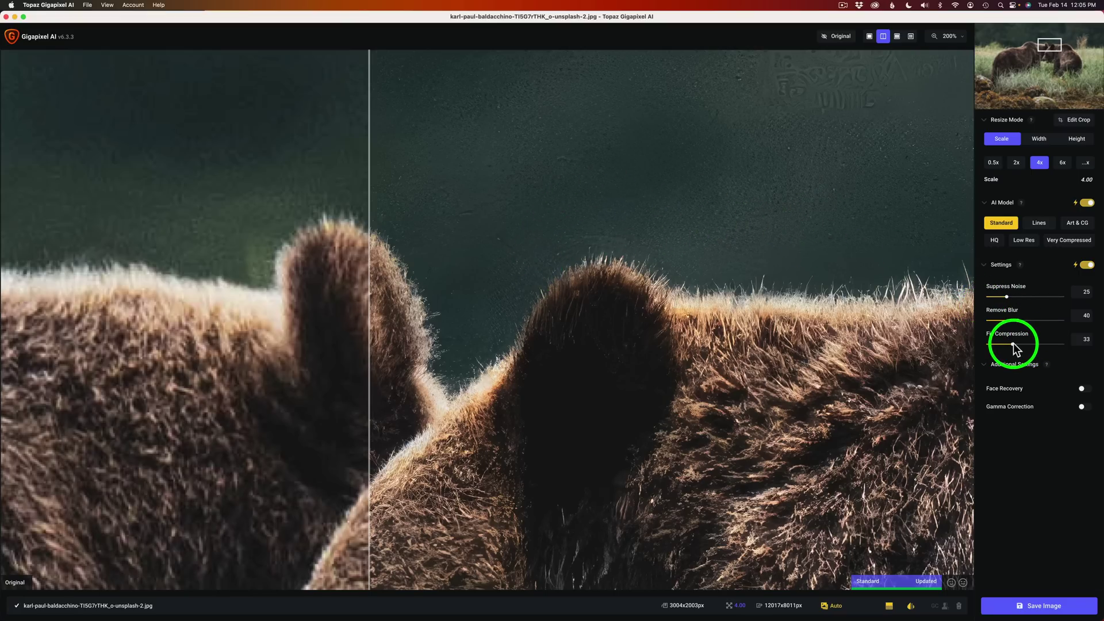
Raise Fix Compression through 55 and 82 to its maximum 100, then reveal the enhanced side.
{"action": "left_click_drag", "start_coordinate": [1013, 343], "coordinate": [1030, 343]}
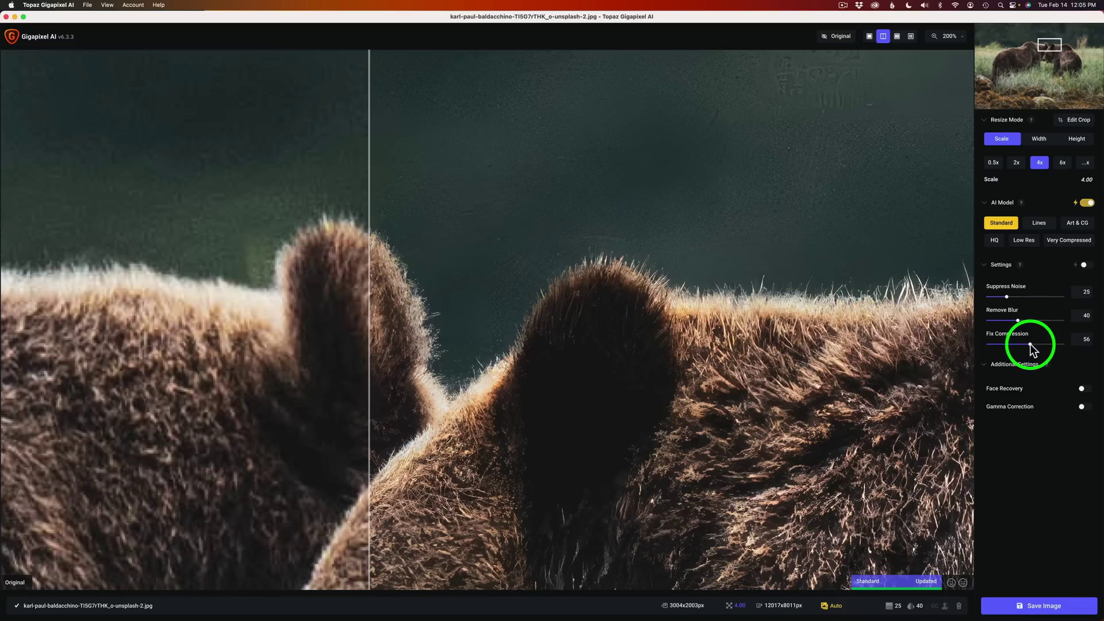
{"action": "left_click_drag", "start_coordinate": [1030, 344], "coordinate": [1048, 345]}
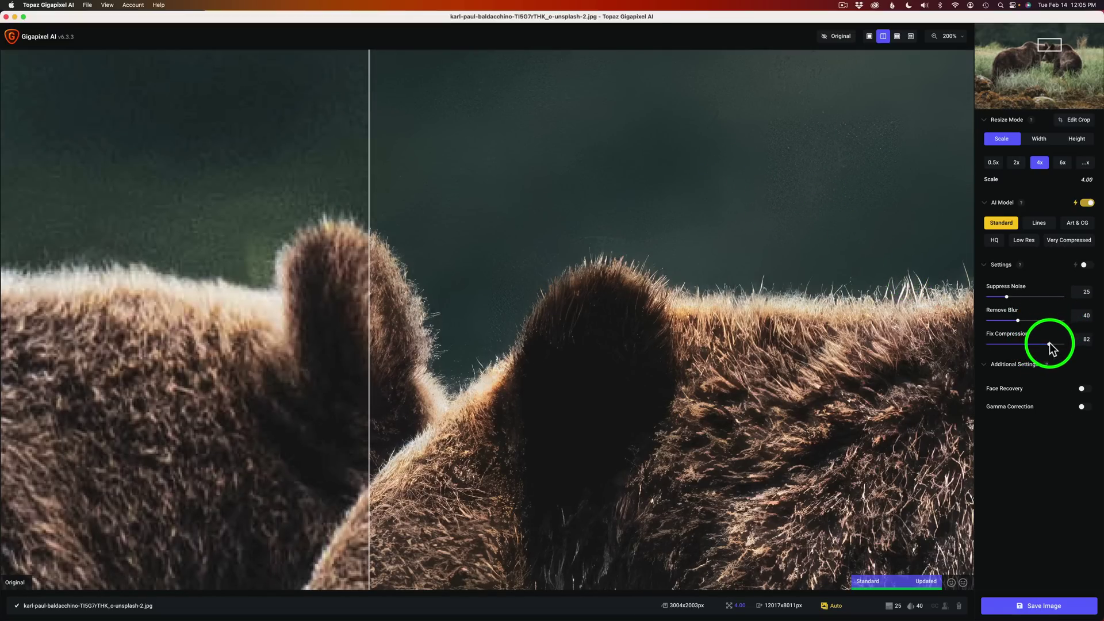
{"action": "left_click_drag", "start_coordinate": [1049, 344], "coordinate": [1061, 344]}
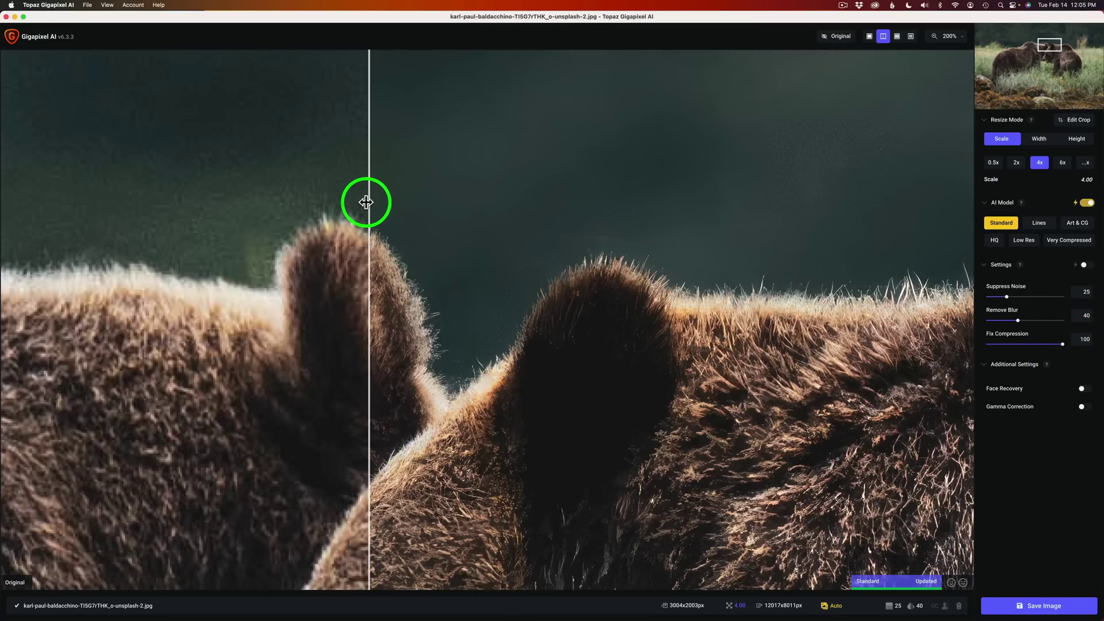
{"action": "left_click_drag", "start_coordinate": [365, 202], "coordinate": [47, 176]}
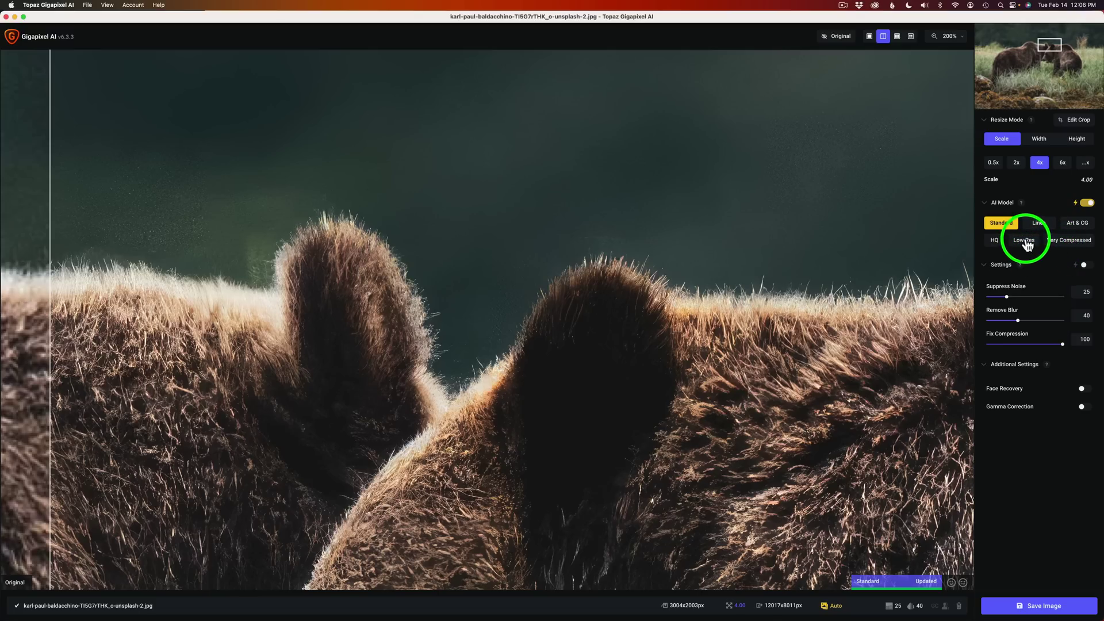
Select the Low Res AI model and sweep the split divider across the ears to compare.
{"action": "left_click", "coordinate": [1023, 240]}
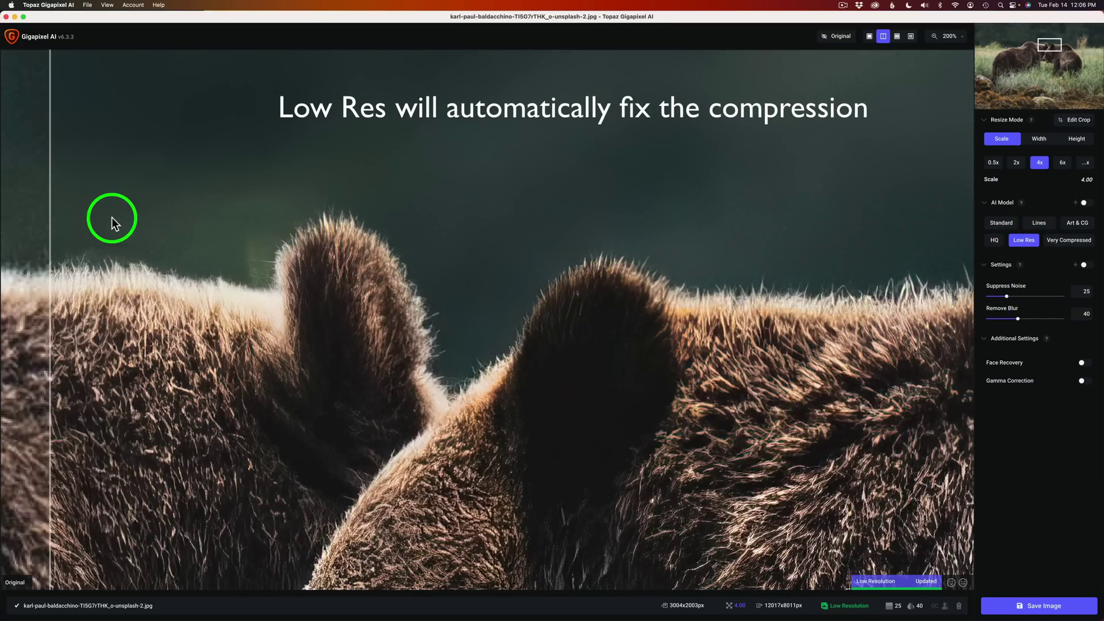
{"action": "left_click_drag", "start_coordinate": [49, 210], "coordinate": [721, 276]}
{"action": "left_click_drag", "start_coordinate": [792, 283], "coordinate": [54, 204]}
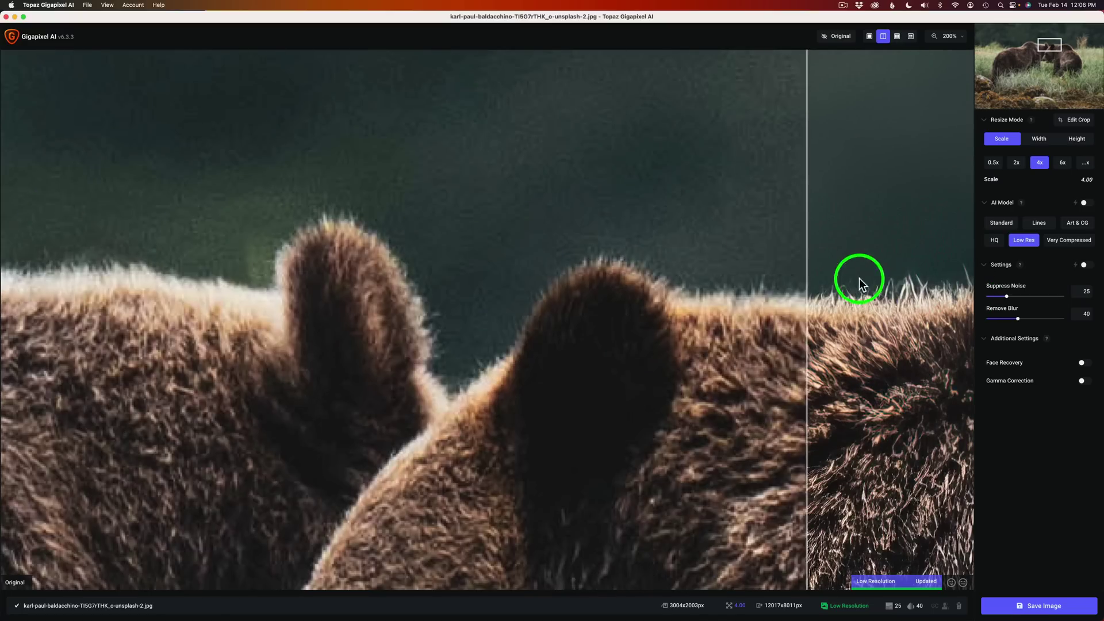
{"action": "left_click_drag", "start_coordinate": [54, 204], "coordinate": [199, 223]}
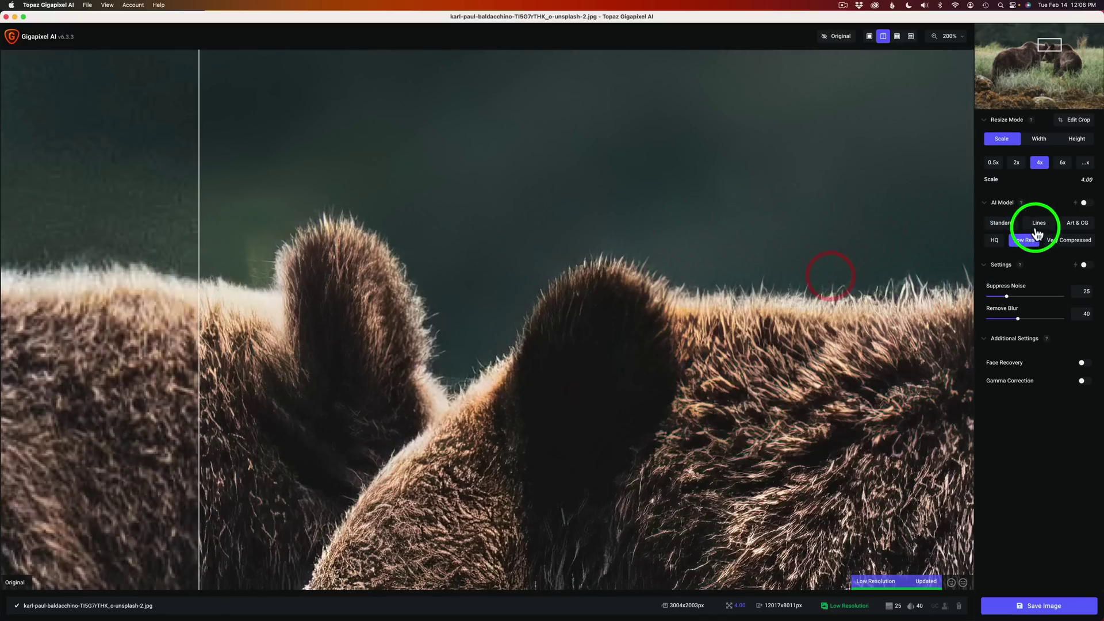
Select the Very Compressed AI model and bring the bear's face into view.
{"action": "left_click", "coordinate": [1070, 241]}
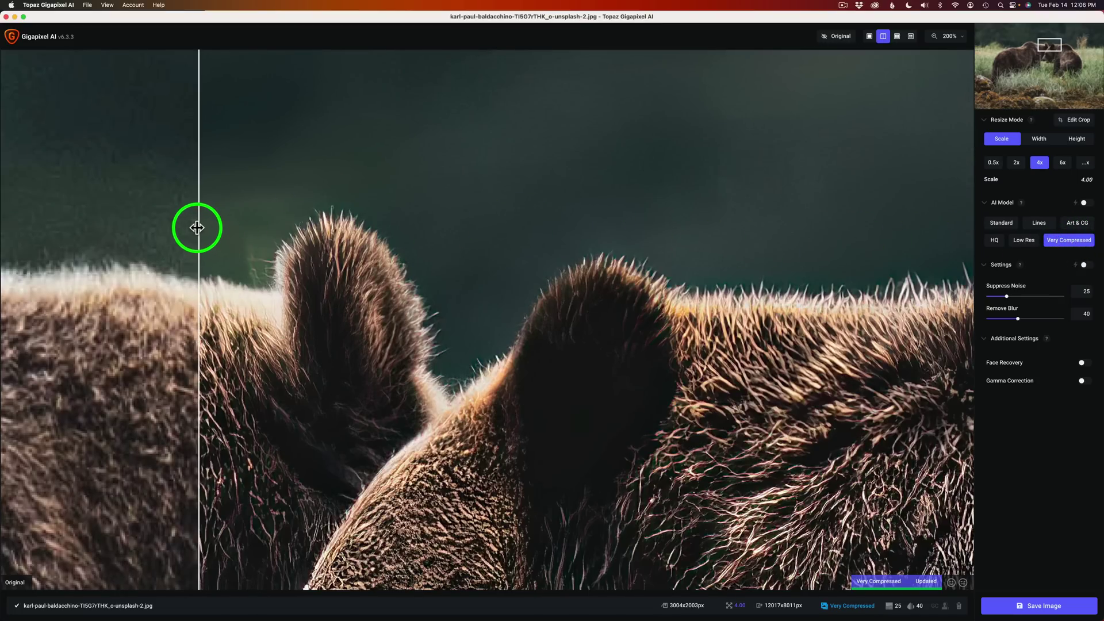
{"action": "mouse_move", "coordinate": [198, 227]}
{"action": "left_mouse_down"}
{"action": "mouse_move", "coordinate": [867, 262]}
{"action": "mouse_move", "coordinate": [150, 210]}
{"action": "left_mouse_up"}
{"action": "left_click", "coordinate": [1042, 58]}
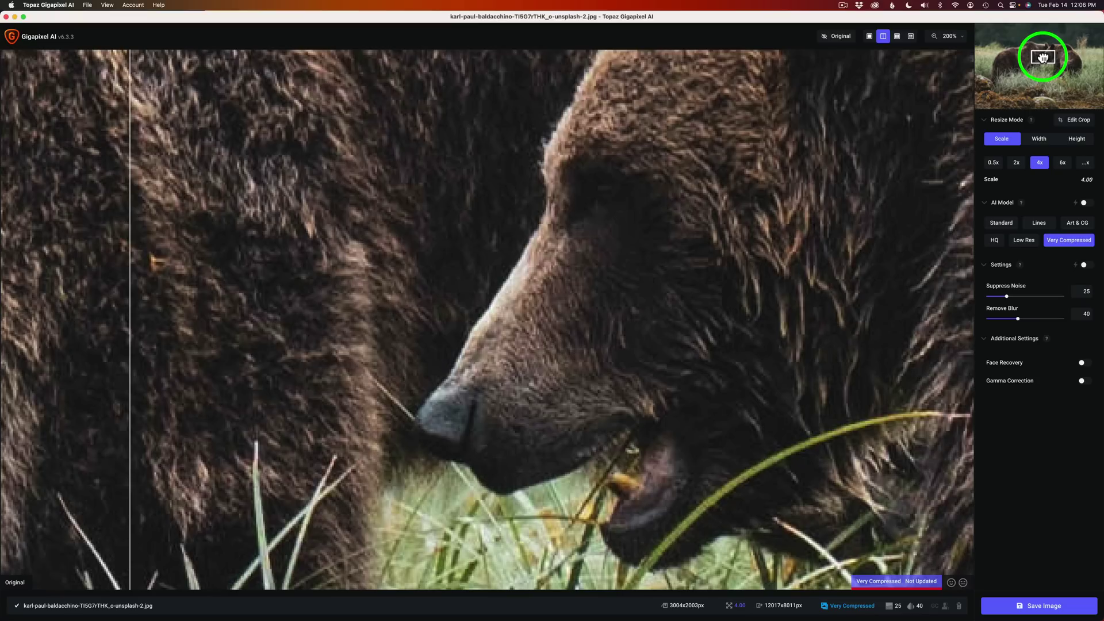
{"action": "left_click_drag", "start_coordinate": [1041, 58], "coordinate": [1044, 55]}
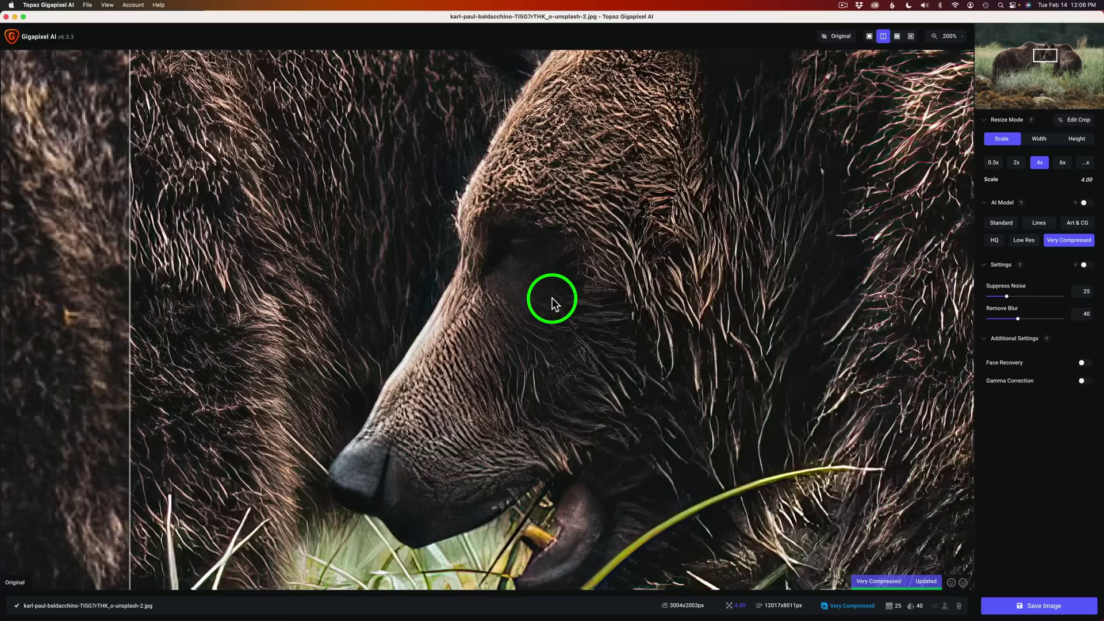
{"action": "left_click", "coordinate": [1024, 240]}
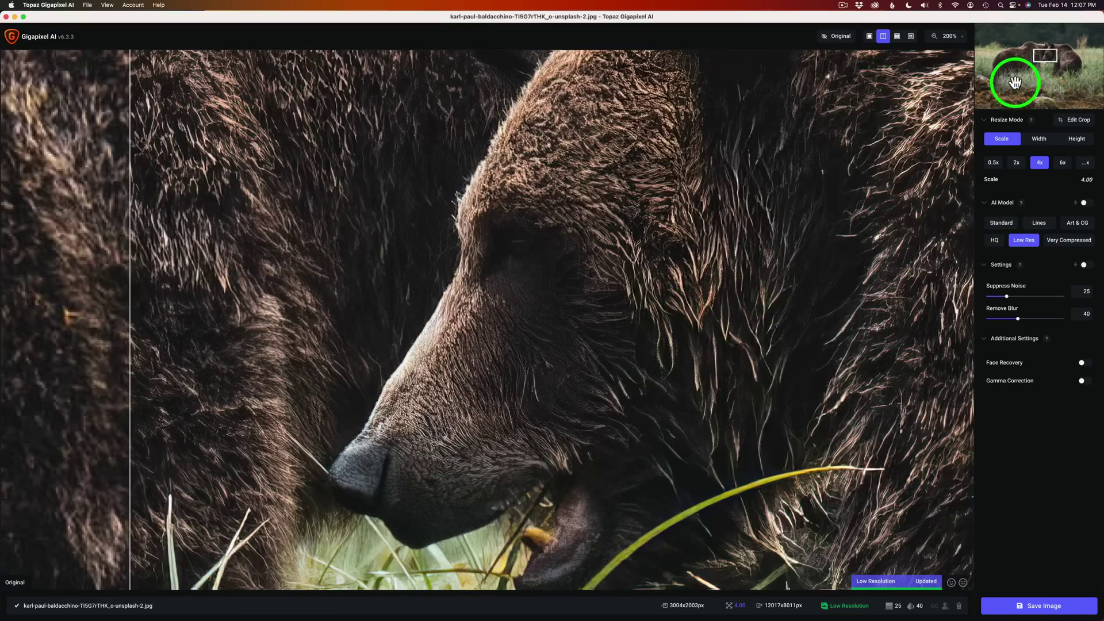
{"action": "mouse_move", "coordinate": [1043, 56]}
{"action": "left_mouse_down"}
{"action": "mouse_move", "coordinate": [1039, 43]}
{"action": "mouse_move", "coordinate": [1049, 45]}
{"action": "left_mouse_up"}
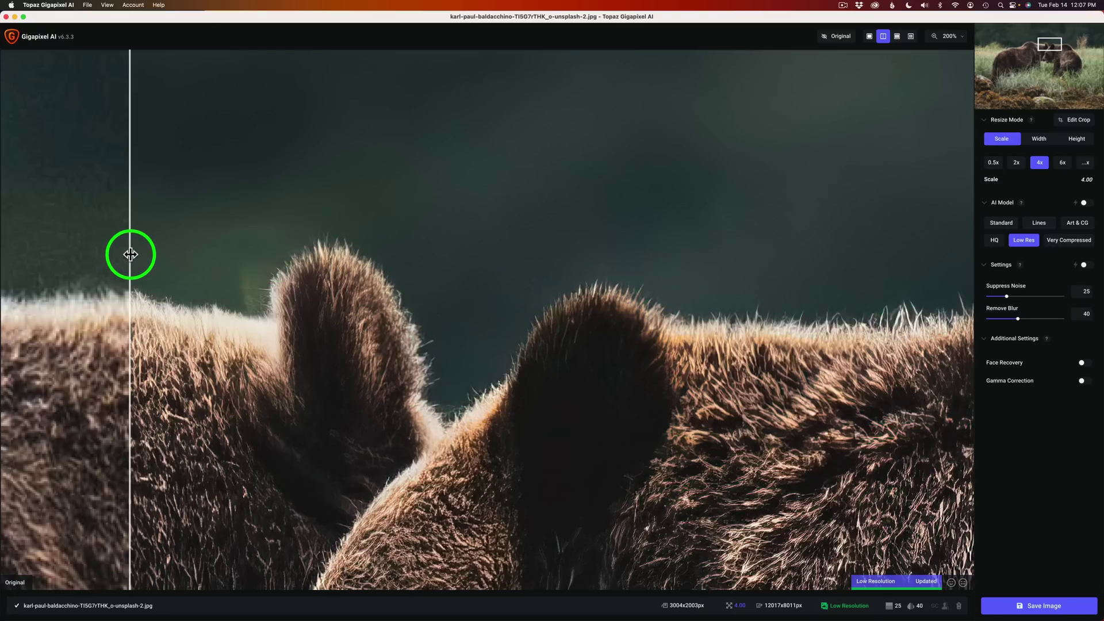
{"action": "left_click_drag", "start_coordinate": [132, 256], "coordinate": [835, 307]}
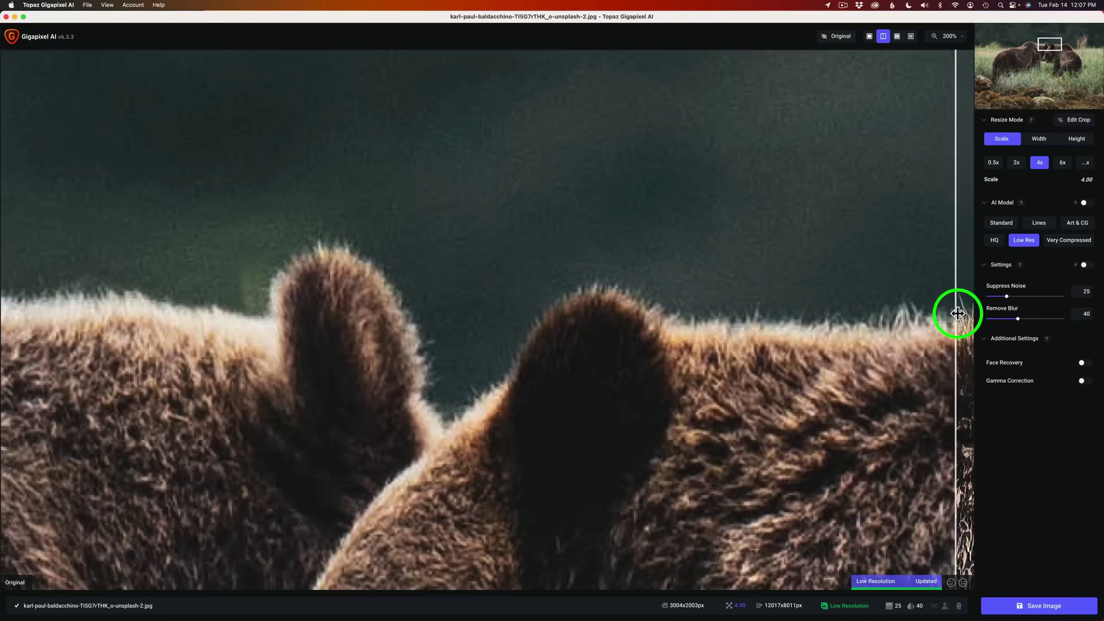
{"action": "mouse_move", "coordinate": [835, 307]}
{"action": "left_mouse_down"}
{"action": "mouse_move", "coordinate": [442, 279]}
{"action": "mouse_move", "coordinate": [153, 242]}
{"action": "left_mouse_up"}
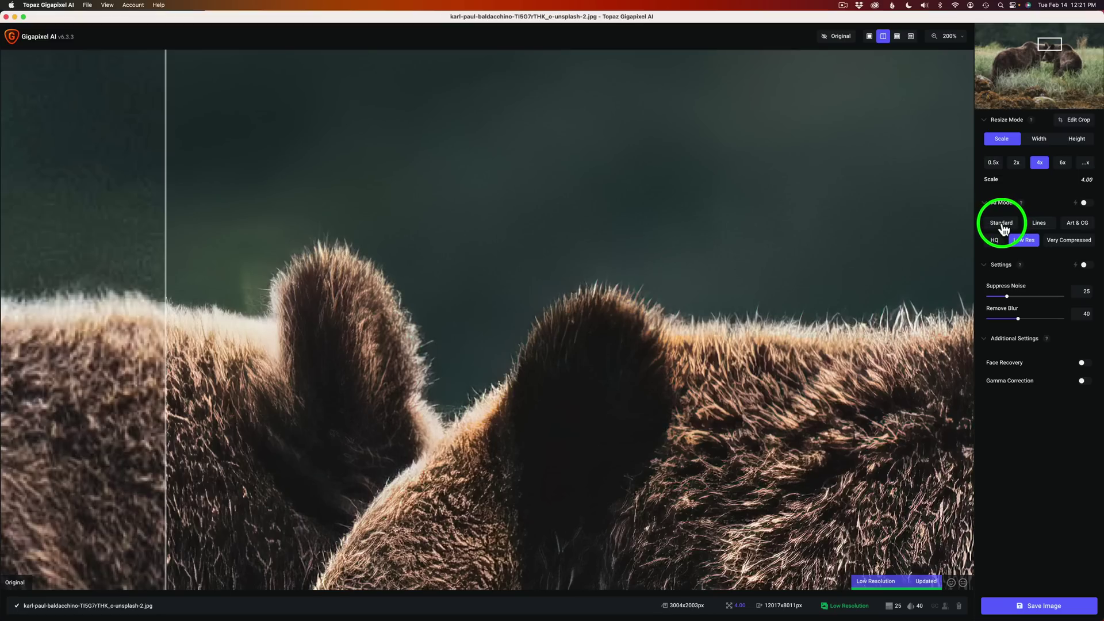
Set settings to Auto, try Very Compressed, return to Low Res and lower Remove Blur to 40.
{"action": "left_click", "coordinate": [1084, 265]}
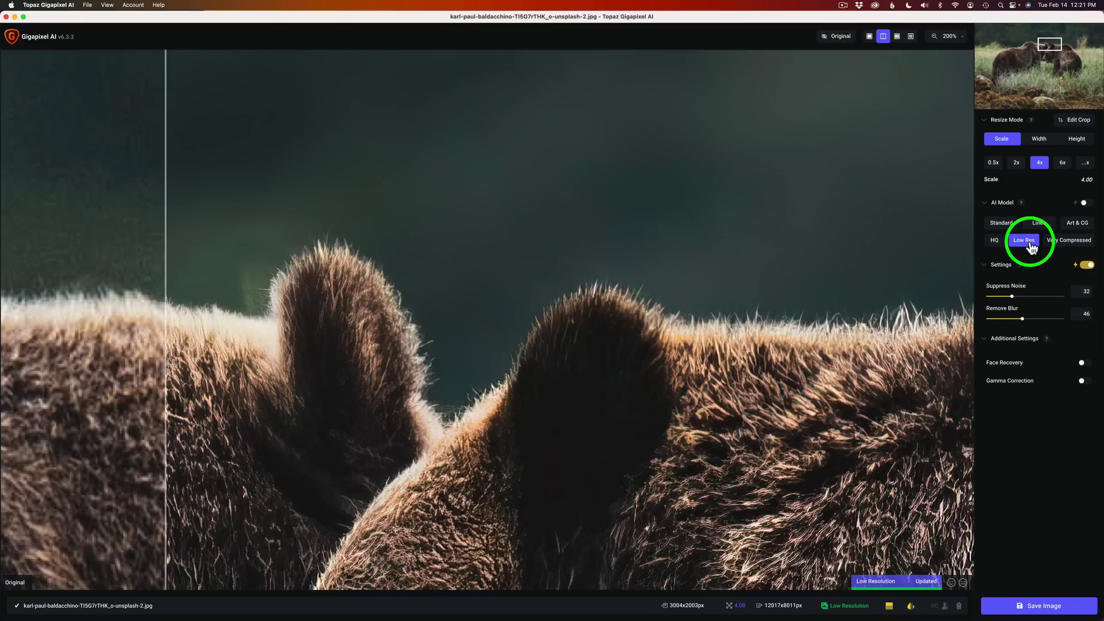
{"action": "left_click", "coordinate": [1068, 248]}
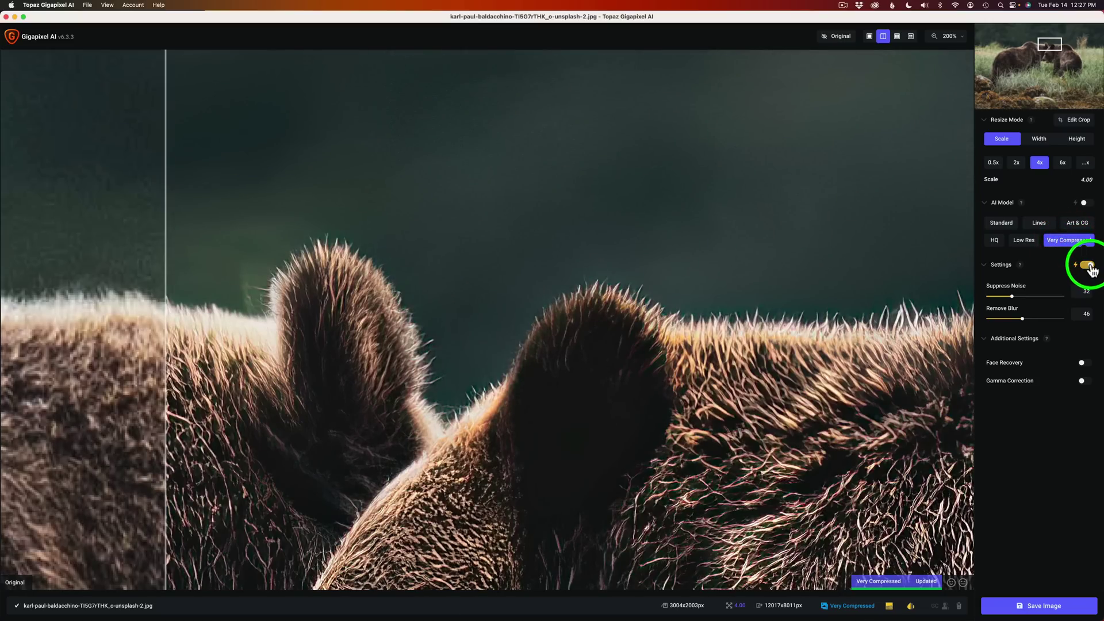
{"action": "left_click", "coordinate": [1026, 245]}
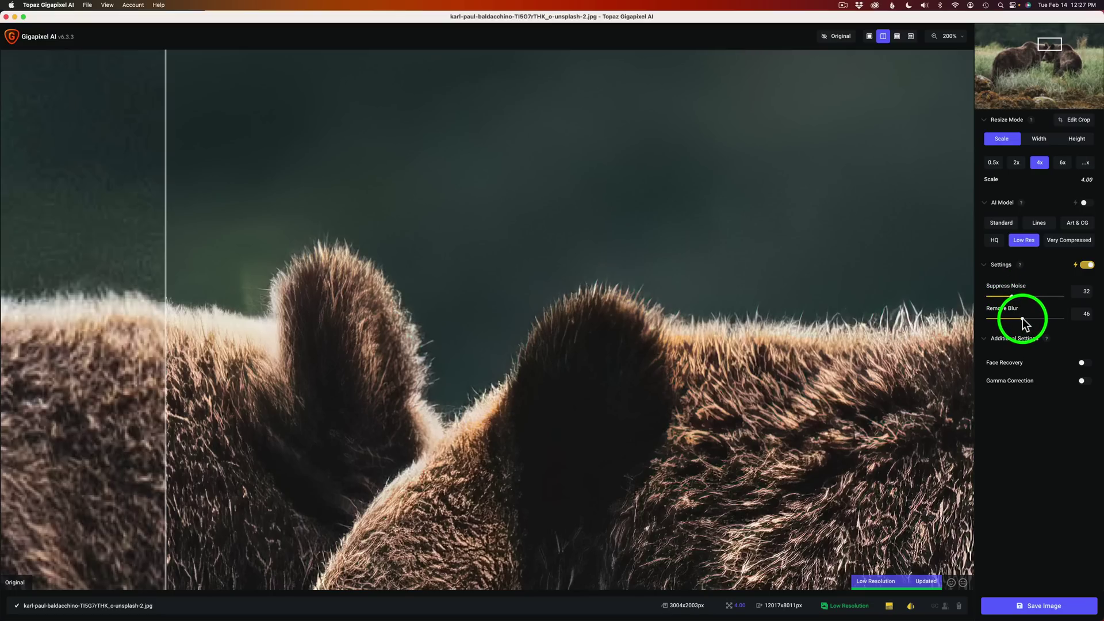
{"action": "left_click_drag", "start_coordinate": [1023, 323], "coordinate": [1021, 322]}
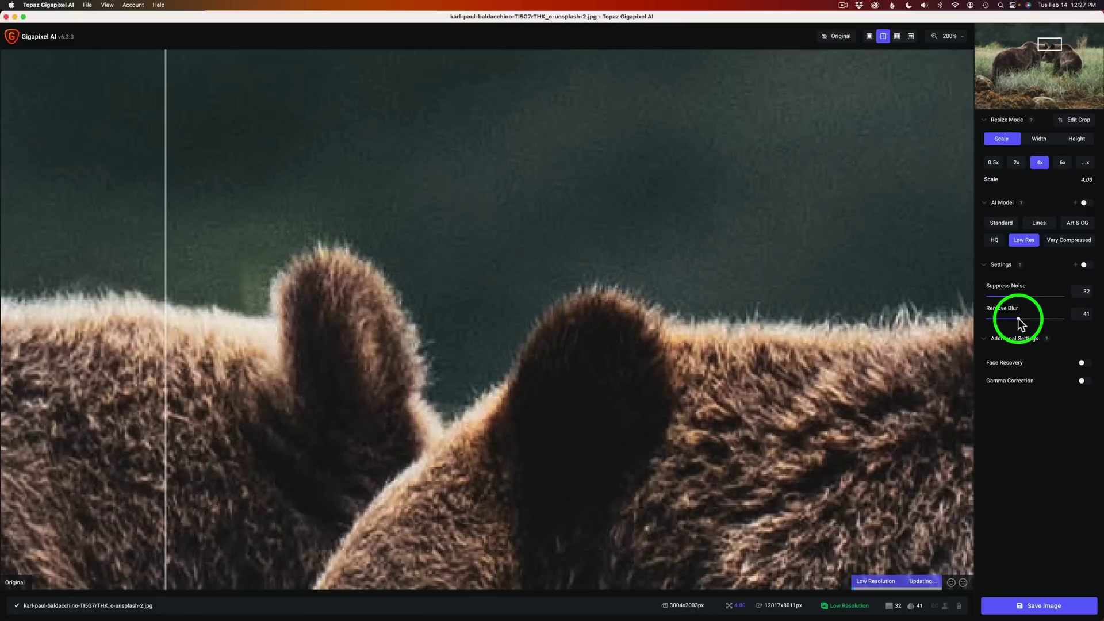
{"action": "left_click_drag", "start_coordinate": [1020, 323], "coordinate": [1020, 323]}
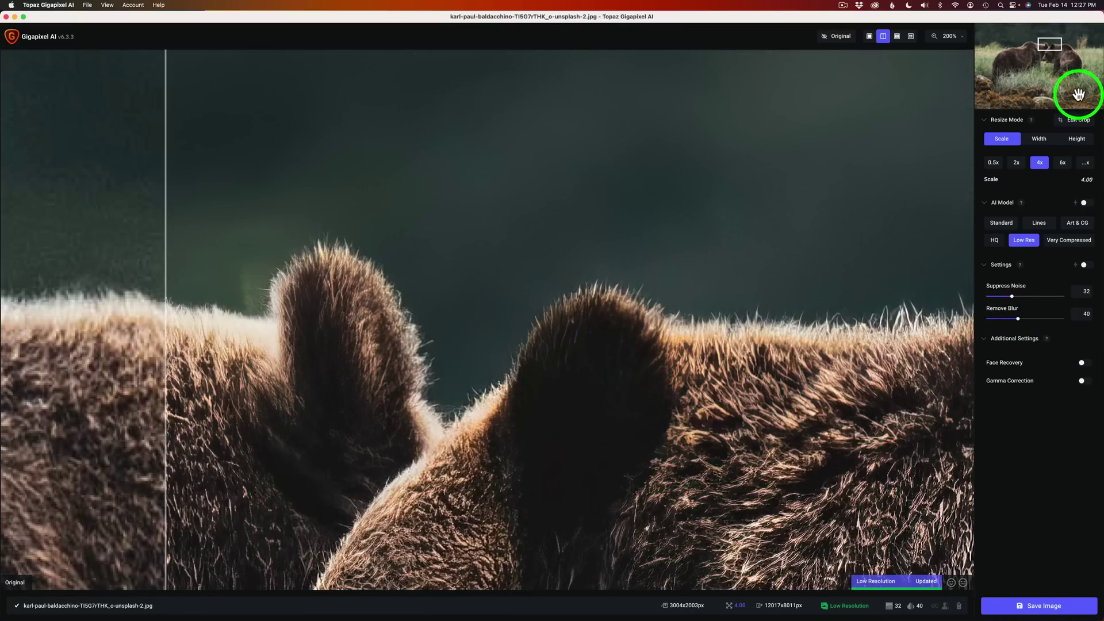
{"action": "mouse_move", "coordinate": [1060, 42]}
{"action": "left_mouse_down"}
{"action": "mouse_move", "coordinate": [1030, 49]}
{"action": "mouse_move", "coordinate": [1044, 57]}
{"action": "left_mouse_up"}
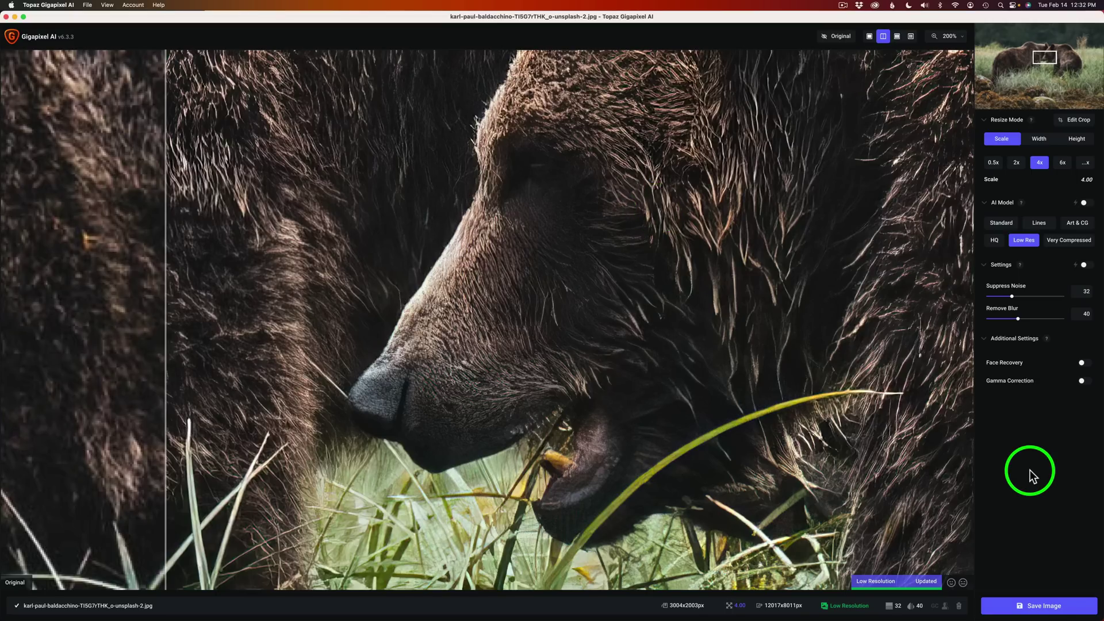
Review the Save Image output formats and keep Preserve source format.
{"action": "left_click", "coordinate": [1050, 593]}
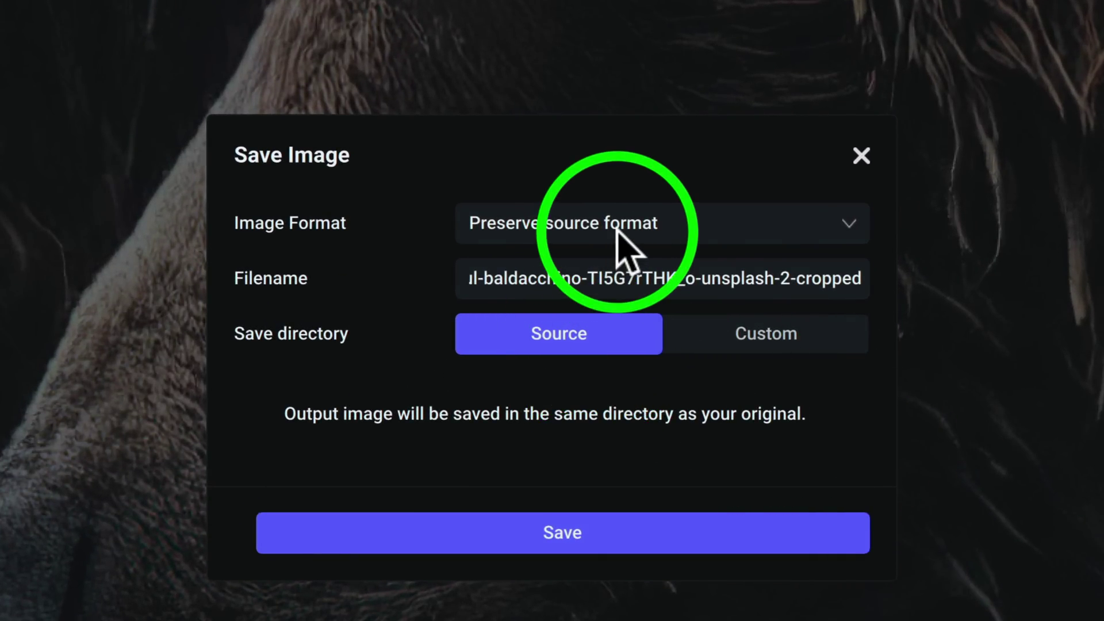
{"action": "left_click", "coordinate": [833, 231]}
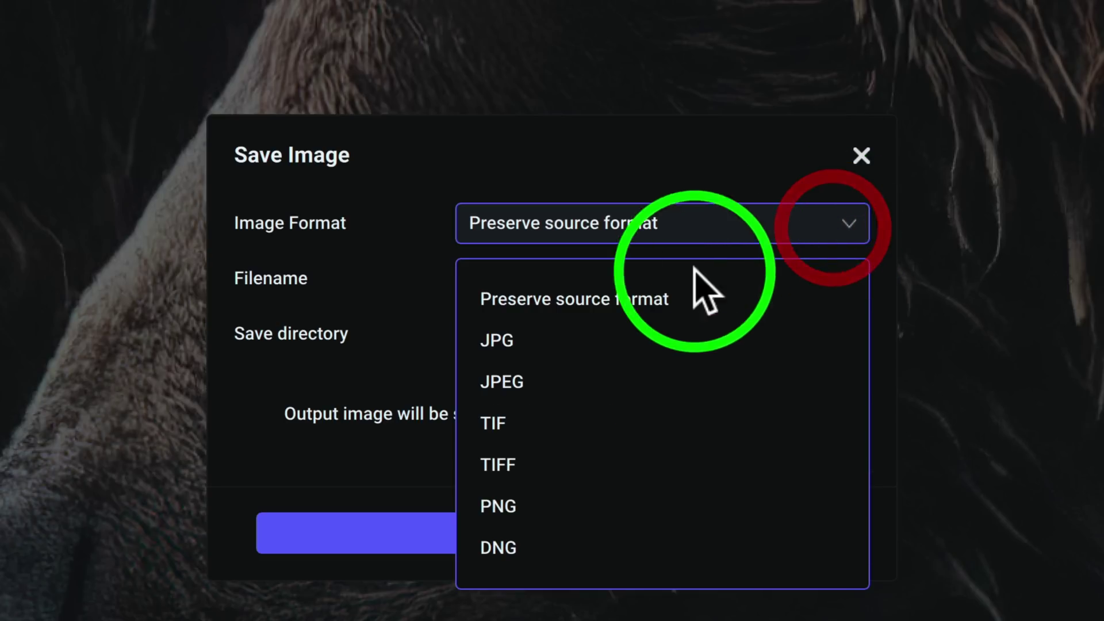
{"action": "left_click", "coordinate": [565, 194]}
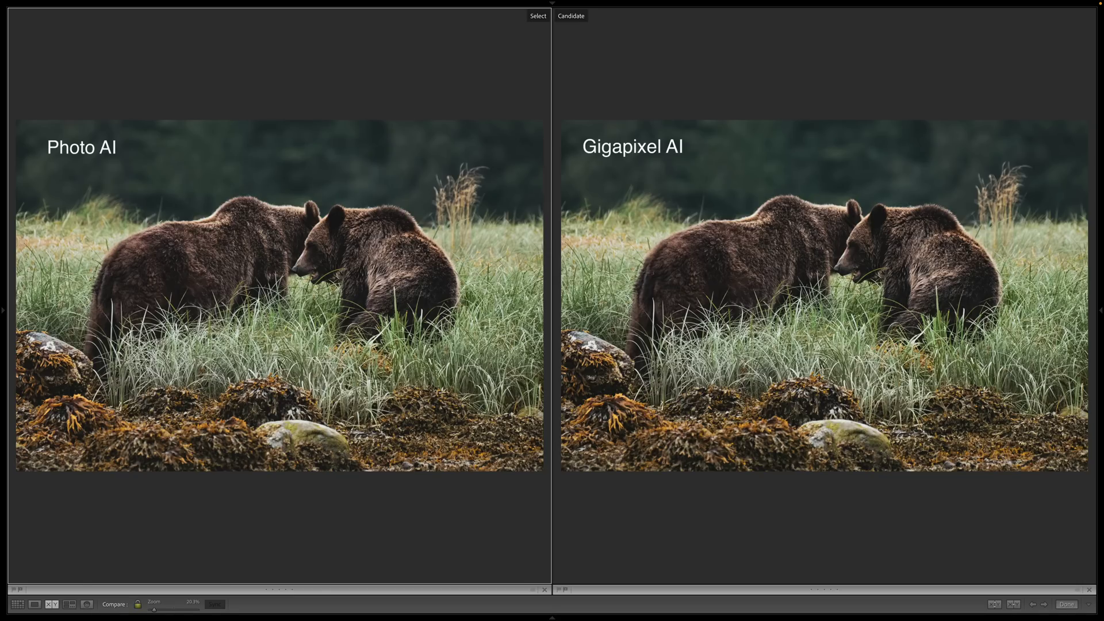
{"action": "key", "text": "z"}
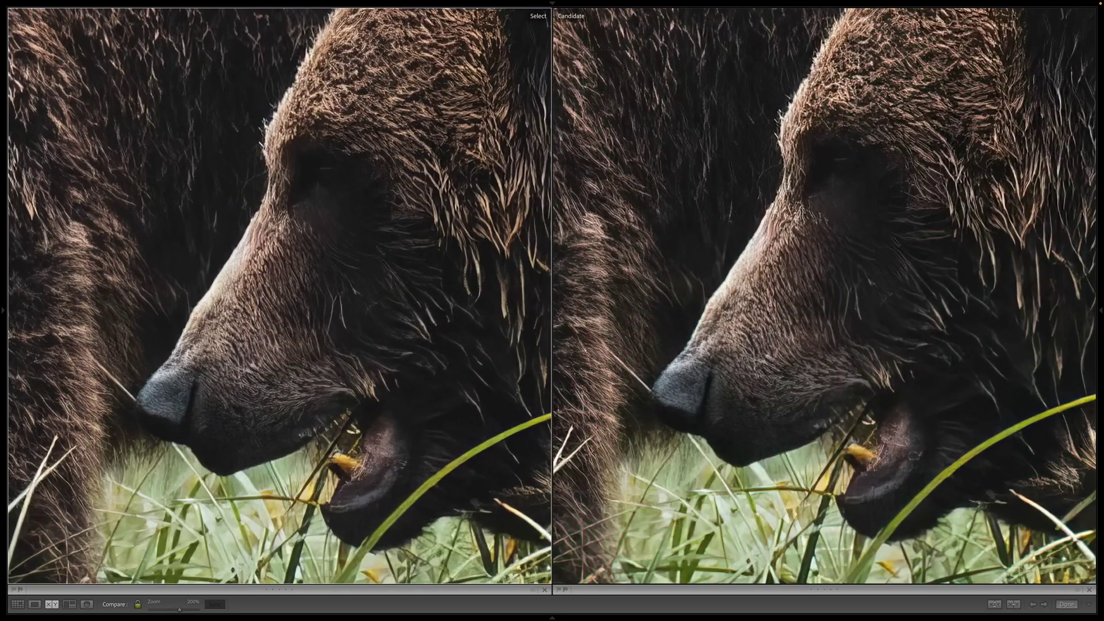